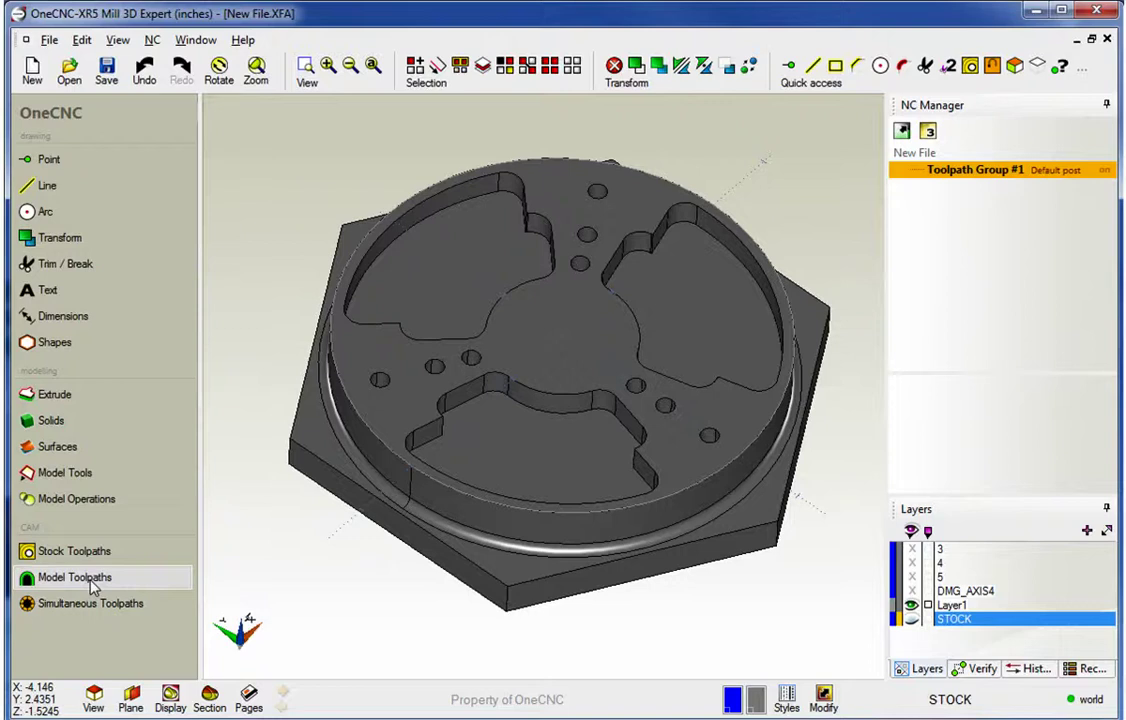
Orbit the boss part to view it from below, then back to an oblique angle
{"action": "middle_click_drag", "start_coordinate": [415, 468], "coordinate": [488, 420]}
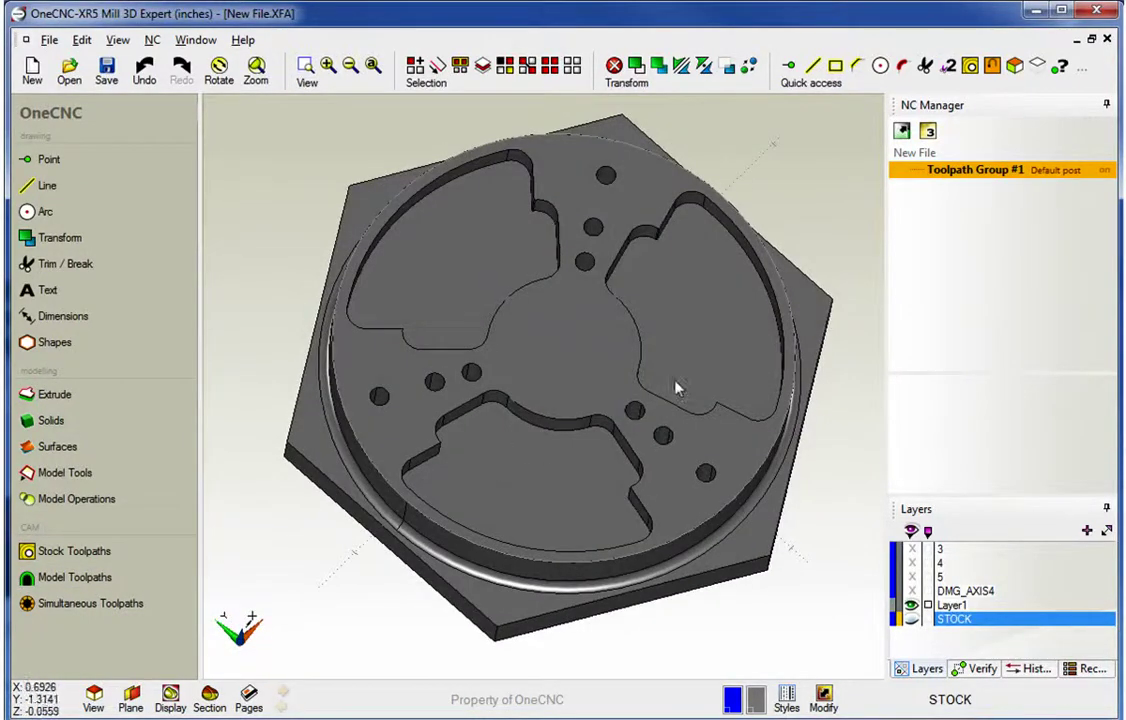
{"action": "middle_click_drag", "start_coordinate": [586, 387], "coordinate": [583, 295]}
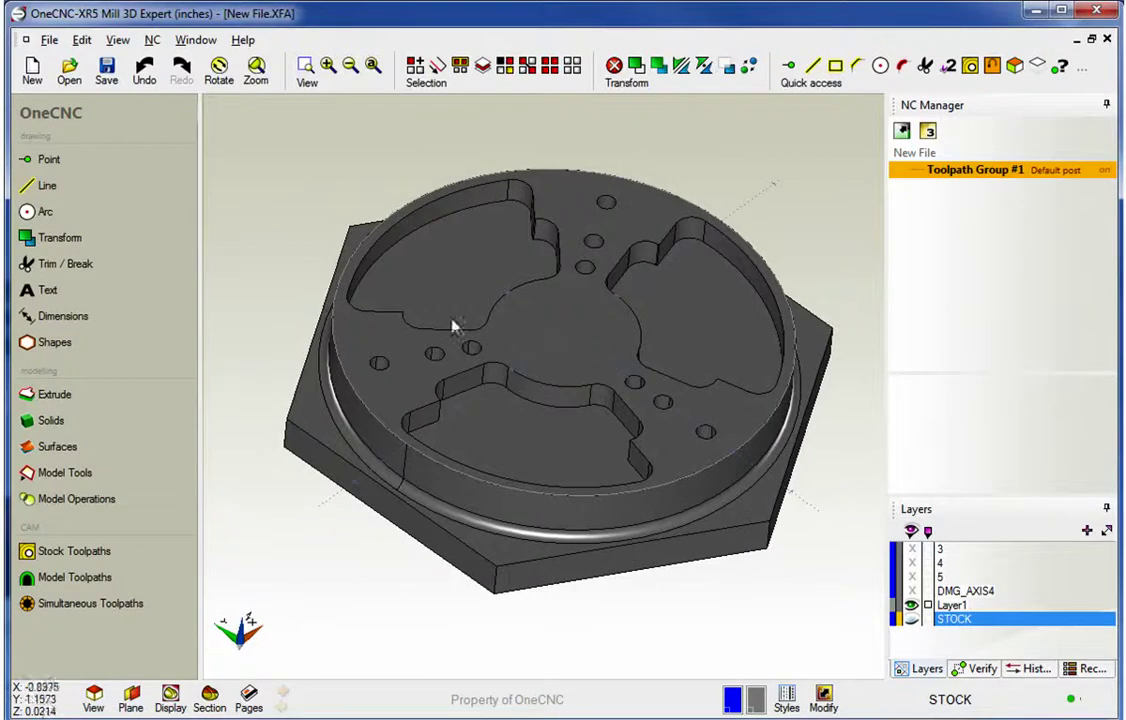
Start a Z Level rough with the 0.5INCH END MILL and advance past Clearances to Machining Style
{"action": "left_click", "coordinate": [76, 584]}
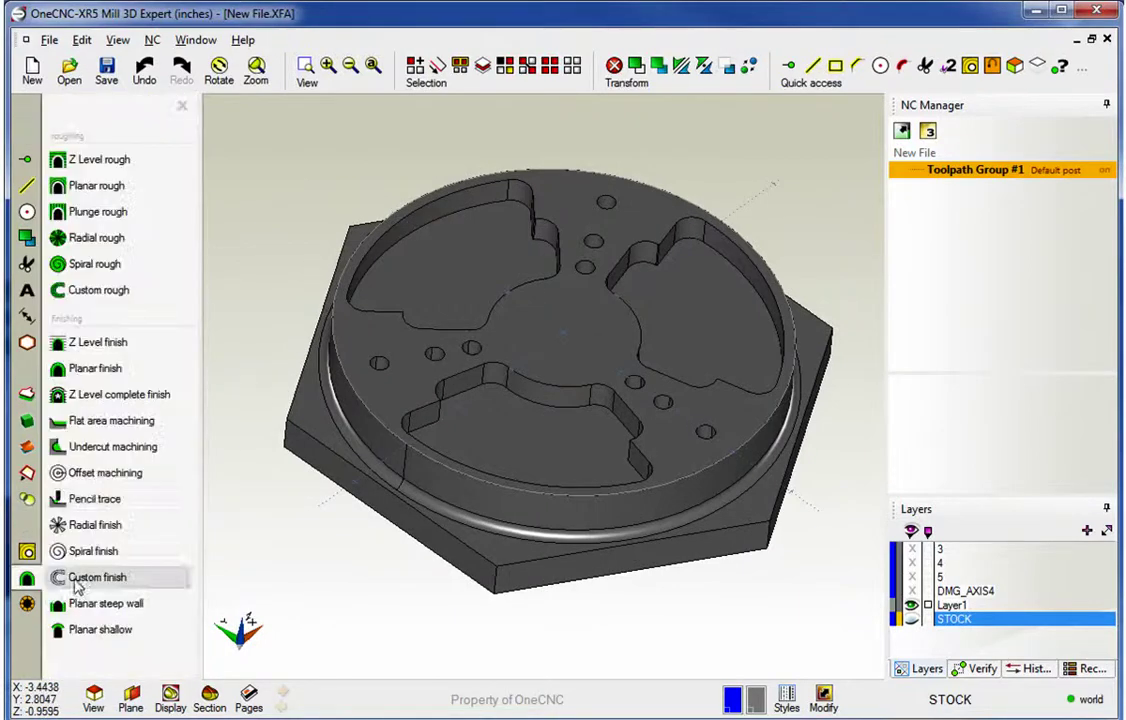
{"action": "left_click", "coordinate": [86, 166]}
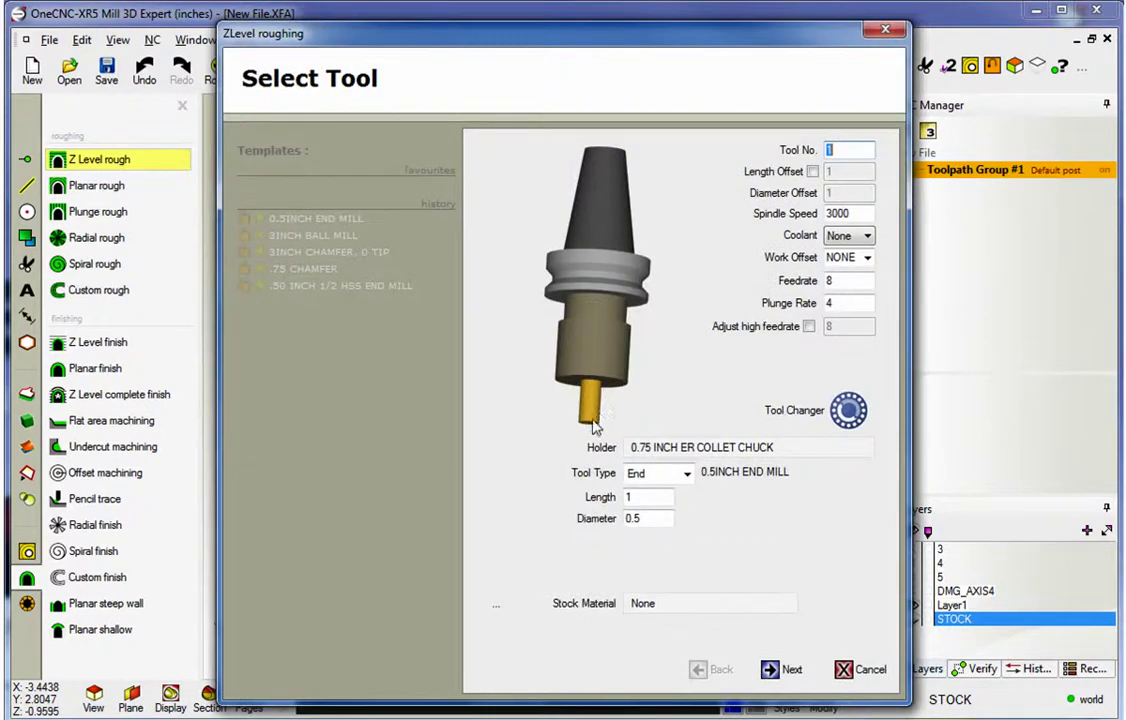
{"action": "left_click", "coordinate": [774, 673]}
{"action": "left_click", "coordinate": [776, 676]}
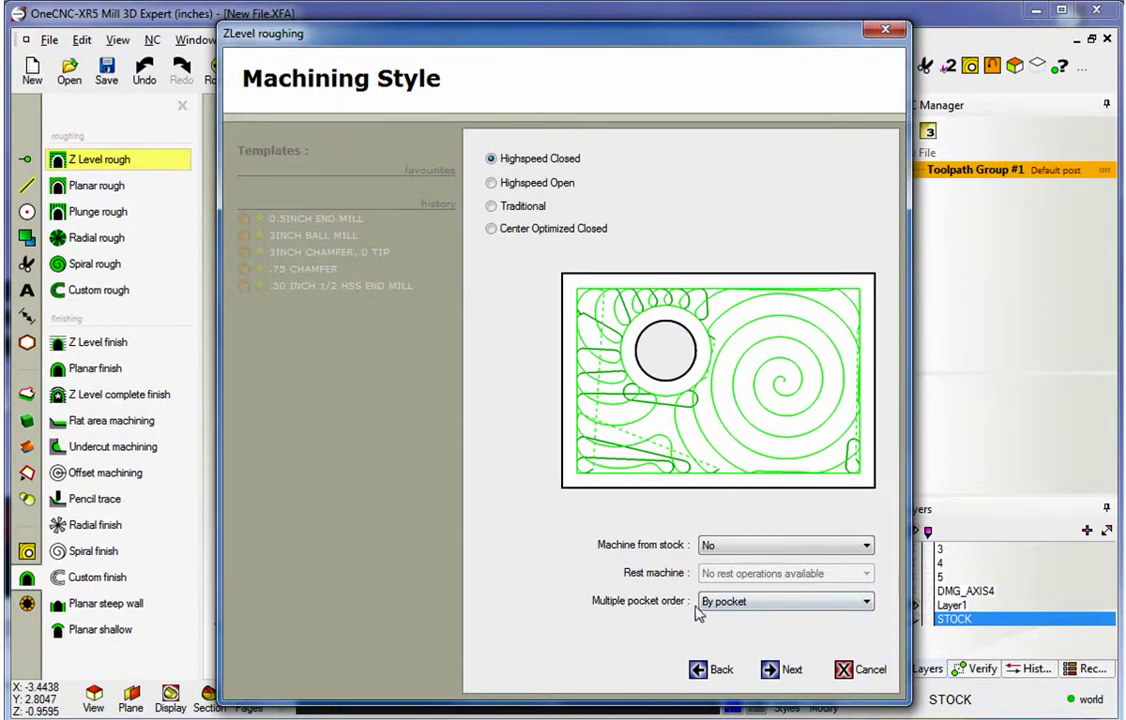
Set Multiple pocket order to By pocket, after trying By level, and continue to Path Creation
{"action": "left_click", "coordinate": [772, 603]}
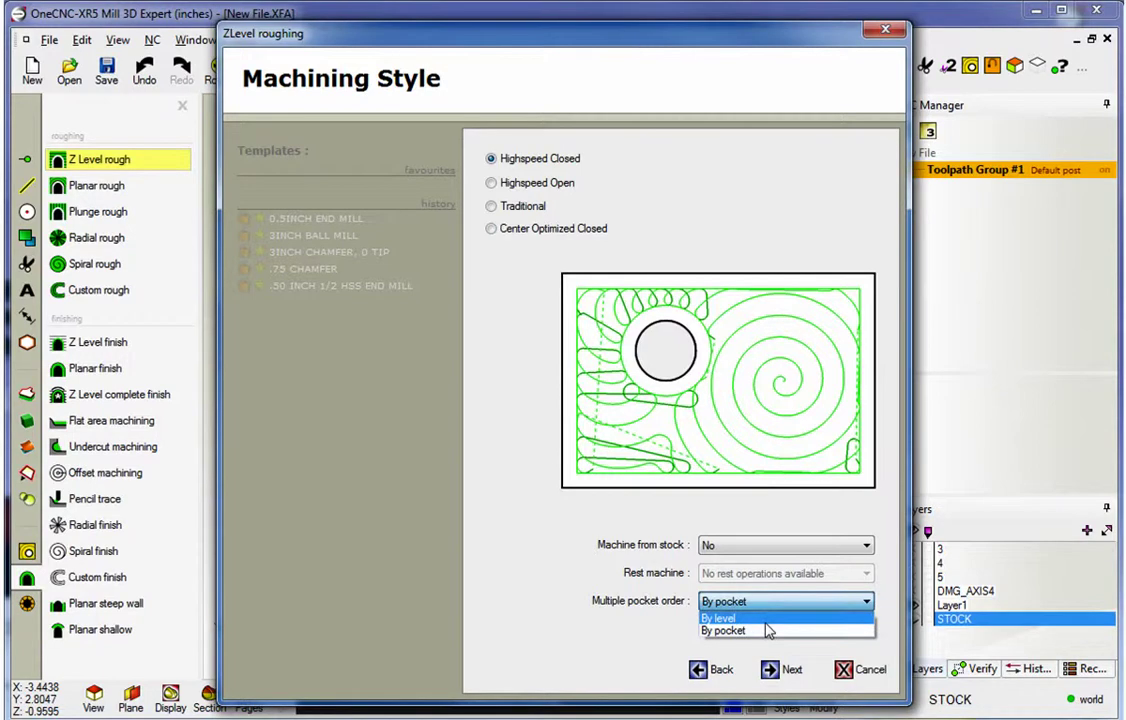
{"action": "left_click", "coordinate": [772, 634]}
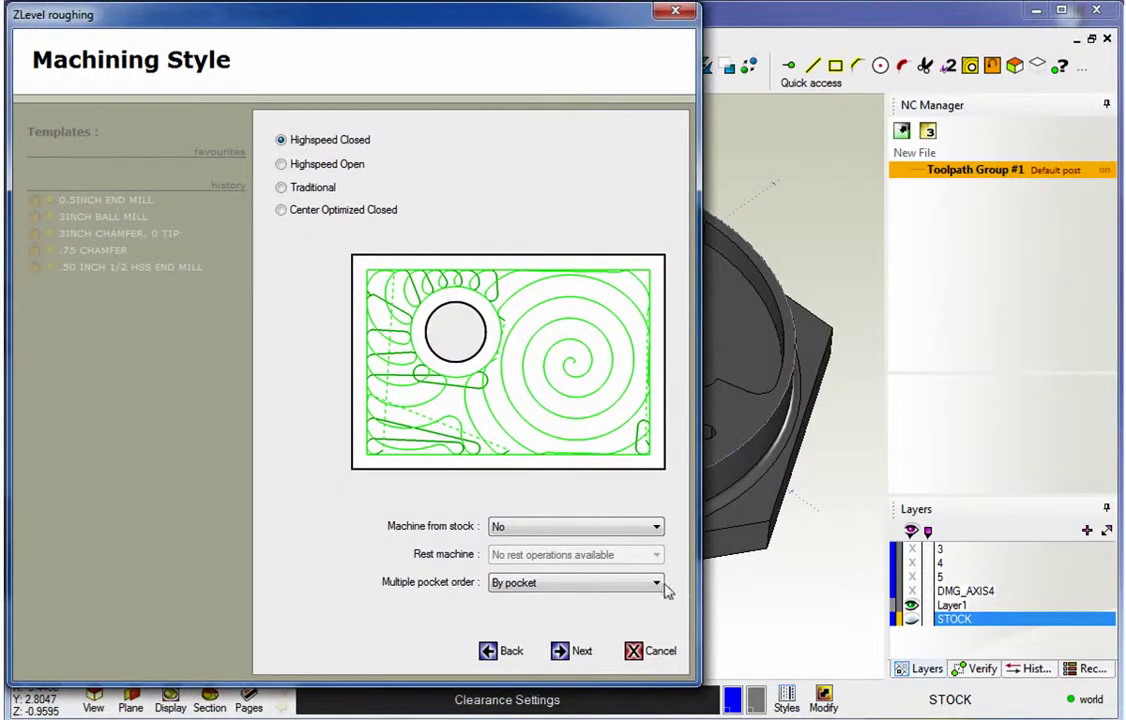
{"action": "left_click", "coordinate": [660, 584]}
{"action": "left_click", "coordinate": [588, 595]}
{"action": "key", "text": "Escape"}
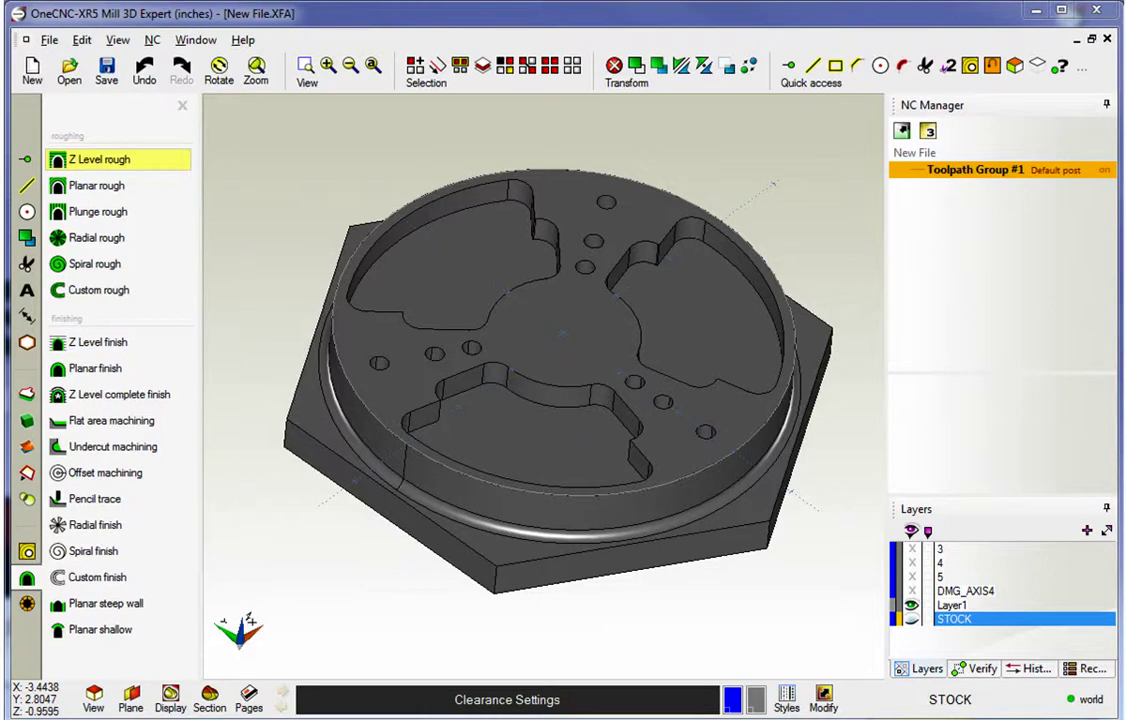
{"action": "left_click_drag", "start_coordinate": [0, 60], "coordinate": [568, 23]}
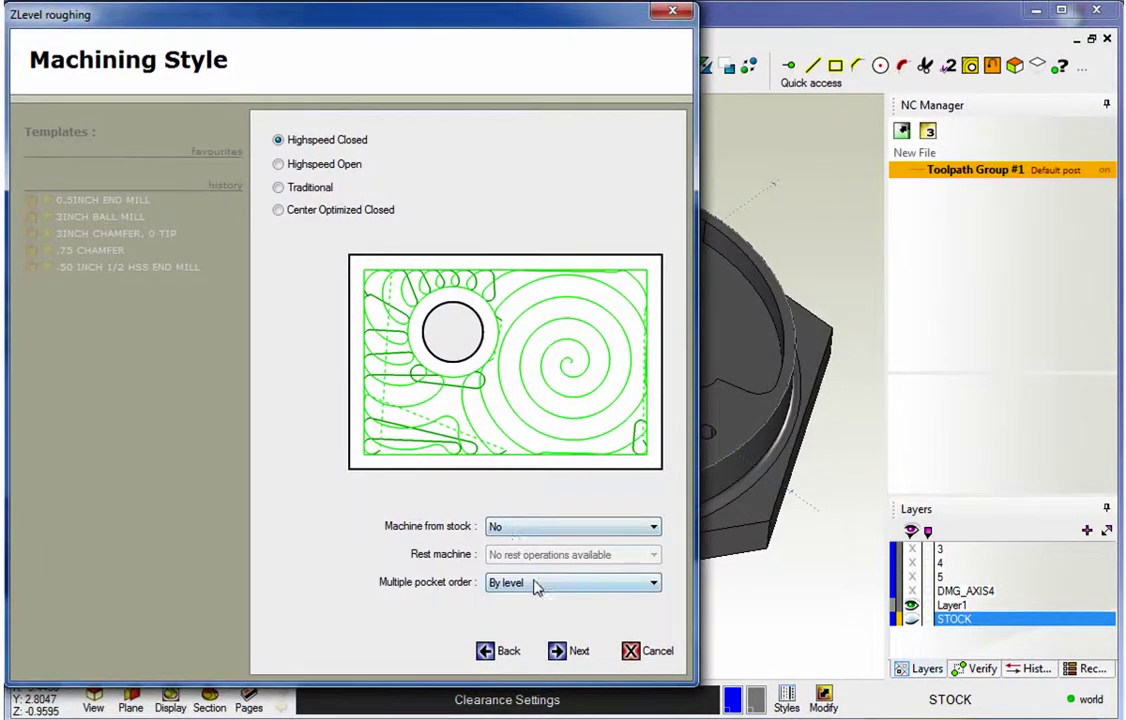
{"action": "left_click", "coordinate": [536, 583]}
{"action": "left_click", "coordinate": [510, 606]}
{"action": "left_click", "coordinate": [558, 652]}
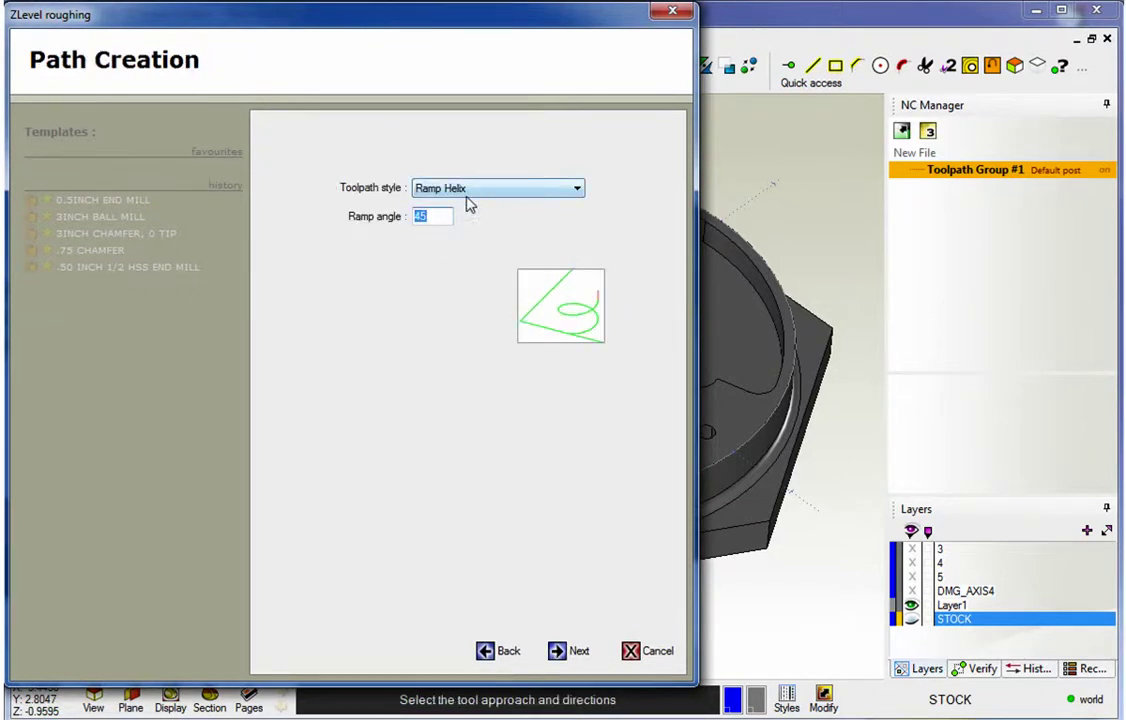
Accept the Ramp Helix entry and stepover settings, and choose Pick a boundary
{"action": "left_click", "coordinate": [558, 652]}
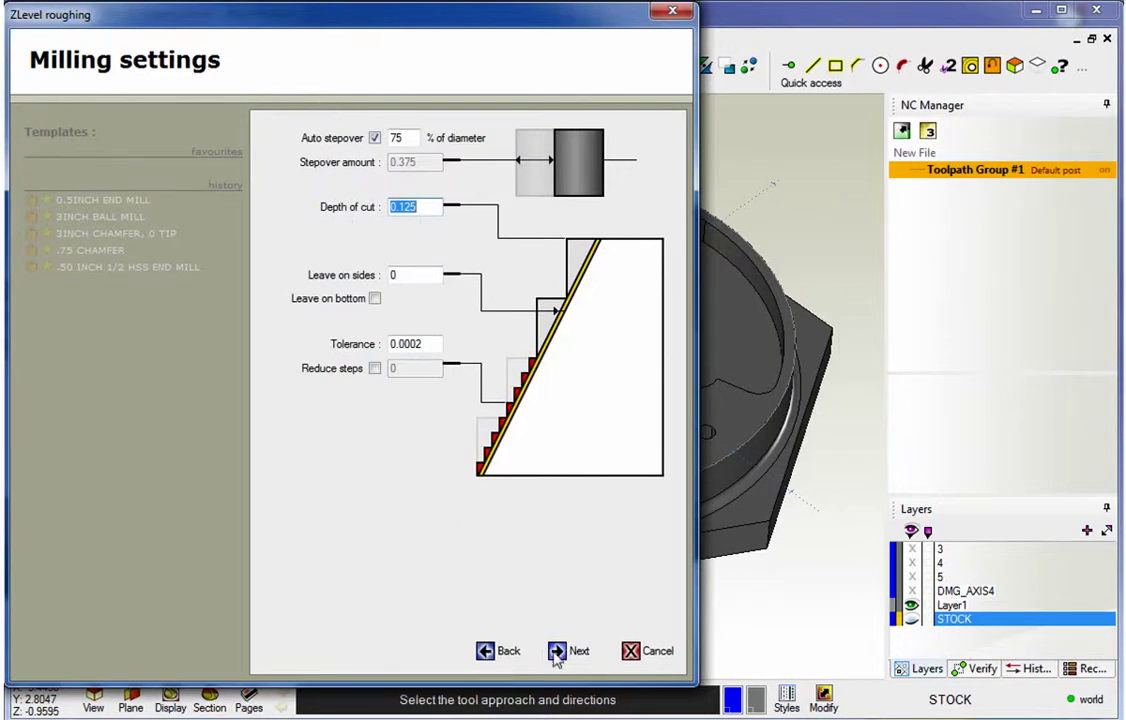
{"action": "left_click", "coordinate": [557, 652]}
{"action": "left_click", "coordinate": [320, 404]}
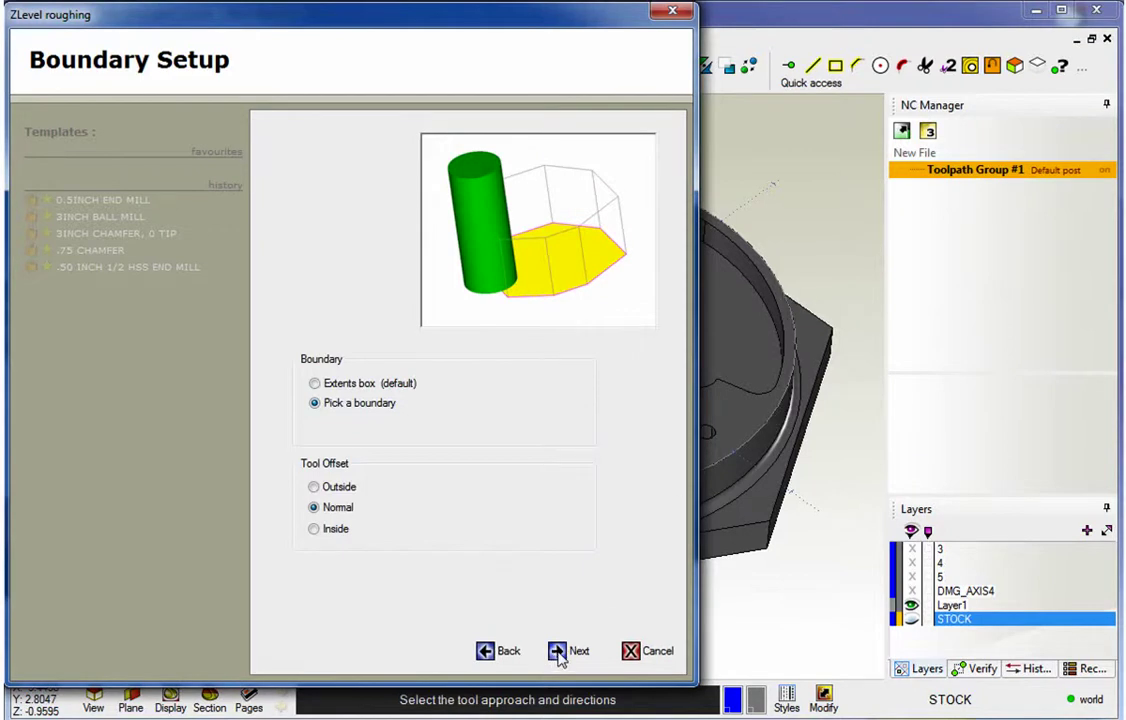
{"action": "left_click", "coordinate": [557, 652]}
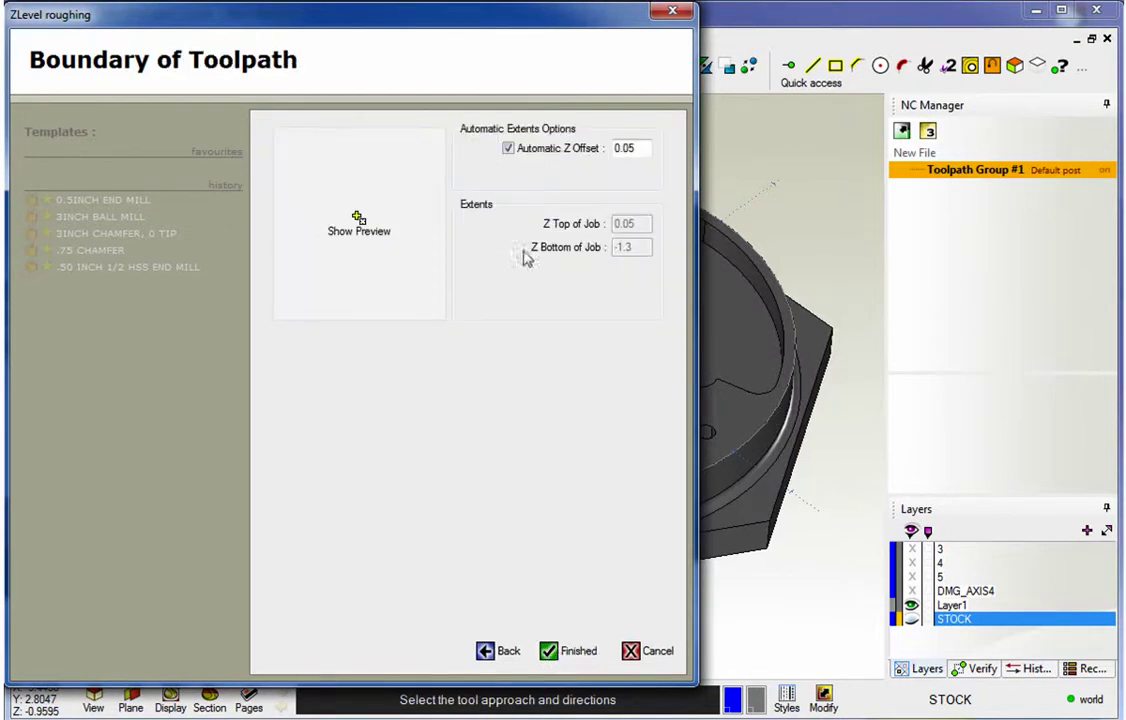
Turn off Automatic Z Offset, set Z Top -.001 and Z Bottom -1, and finish
{"action": "left_click", "coordinate": [509, 149]}
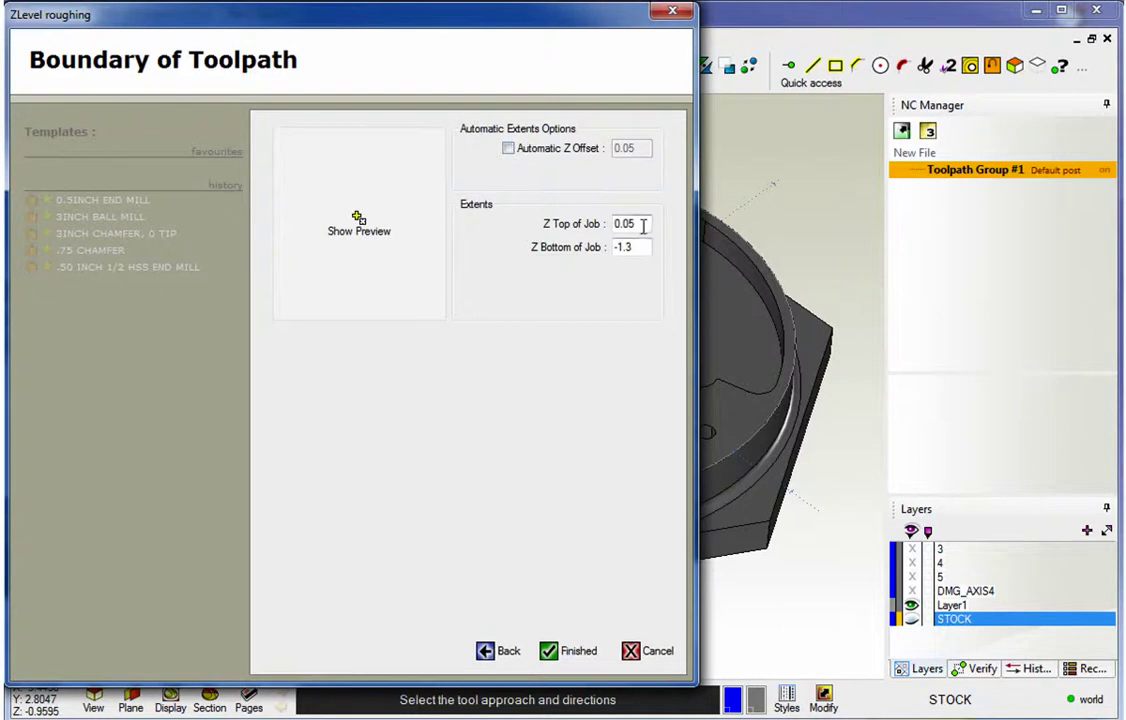
{"action": "left_click_drag", "start_coordinate": [643, 225], "coordinate": [592, 234]}
{"action": "key", "text": "BackSpace"}
{"action": "left_click_drag", "start_coordinate": [640, 249], "coordinate": [593, 257]}
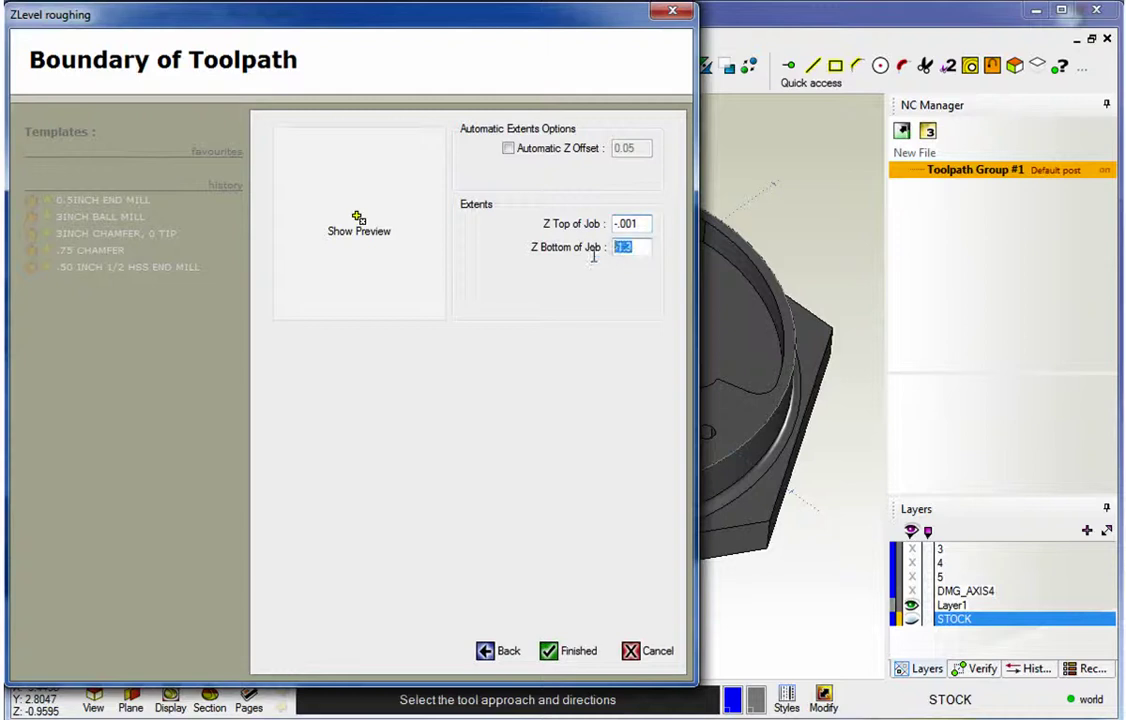
{"action": "type", "text": "-"}
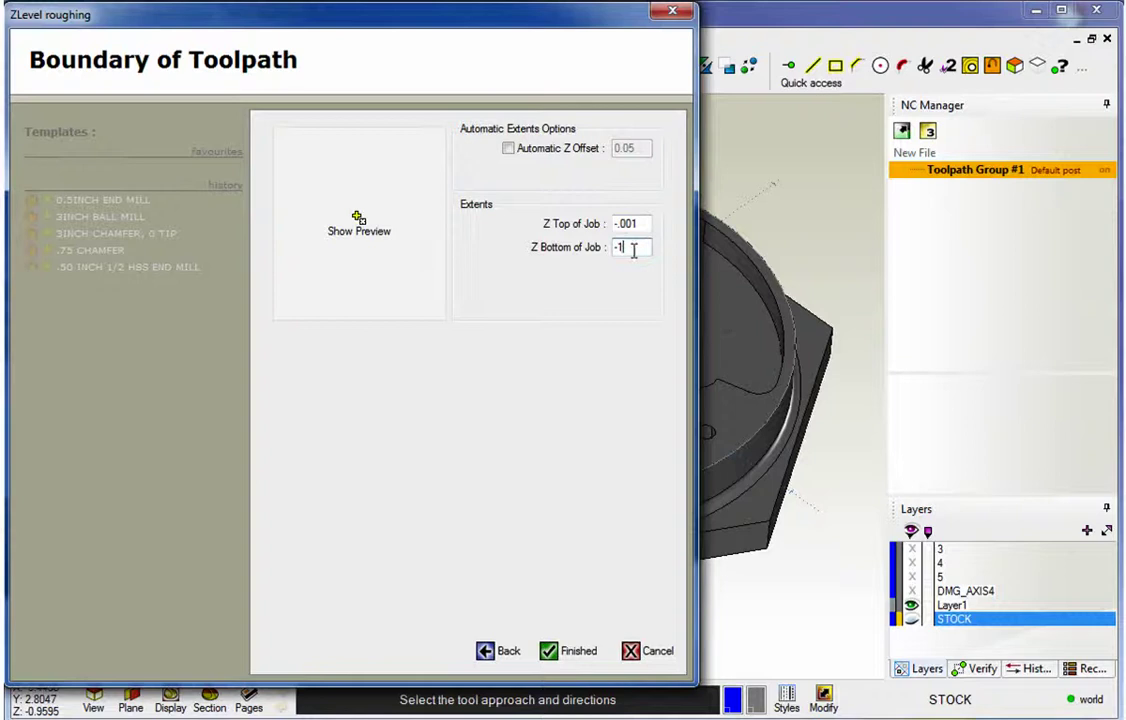
{"action": "left_click", "coordinate": [551, 652]}
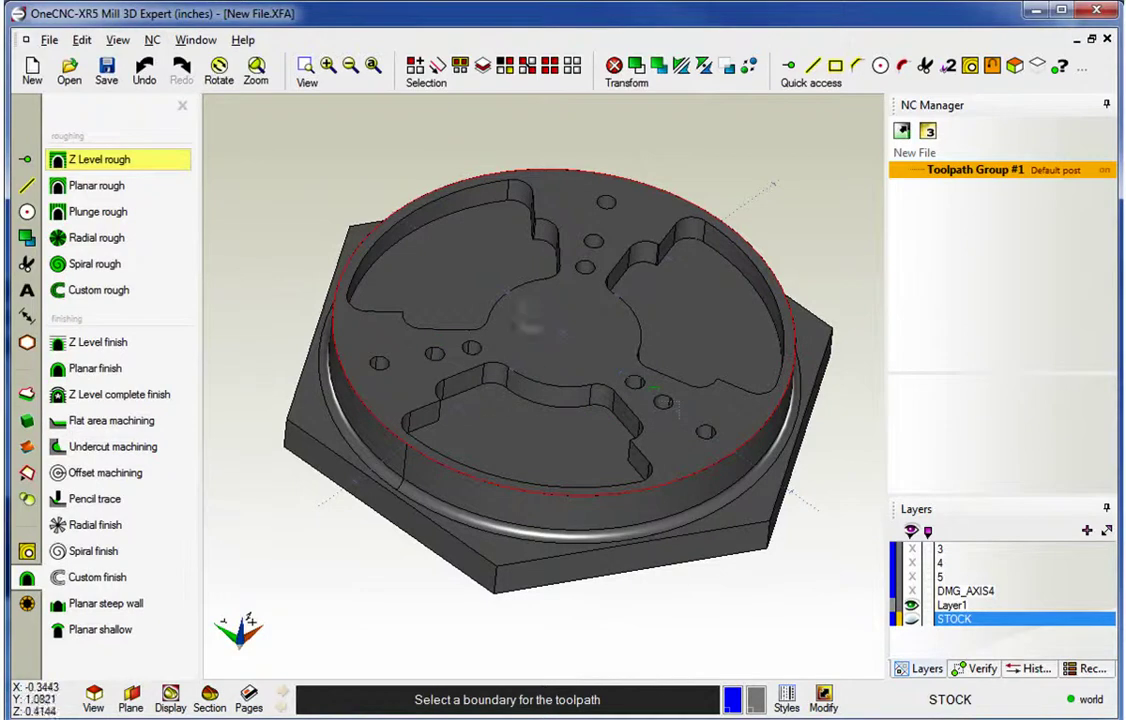
Confirm the circular boundary to generate the toolpath, then open Toolpath Group #1's context menu
{"action": "right_click", "coordinate": [690, 165]}
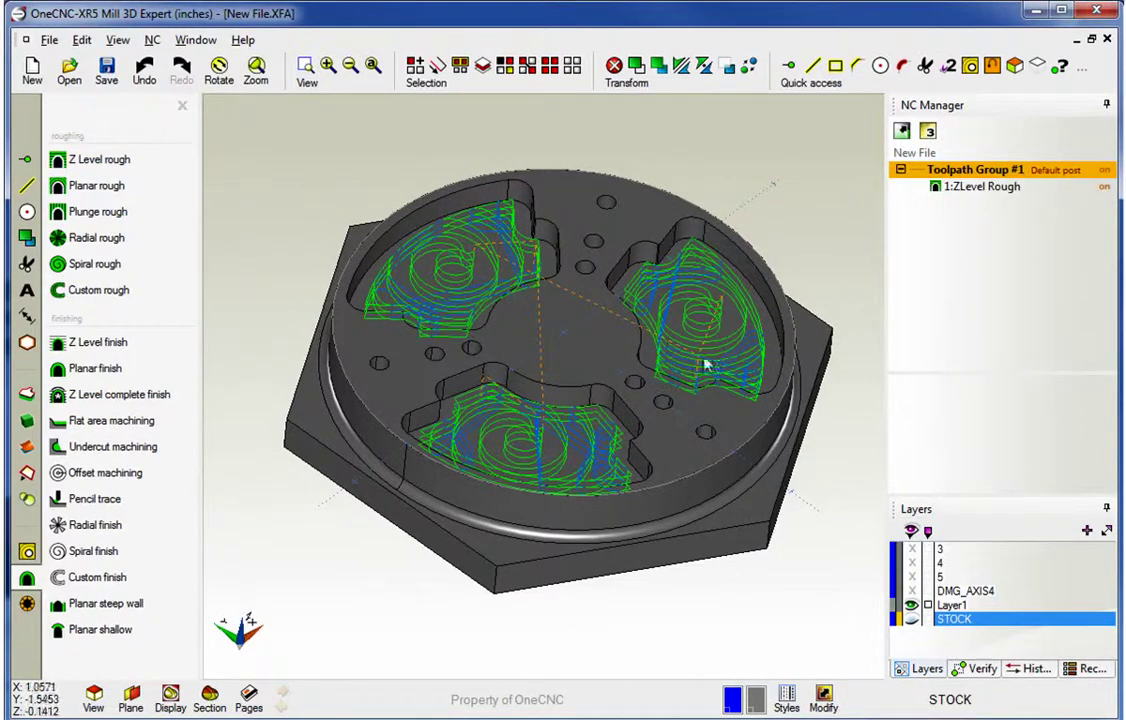
{"action": "right_click", "coordinate": [977, 175]}
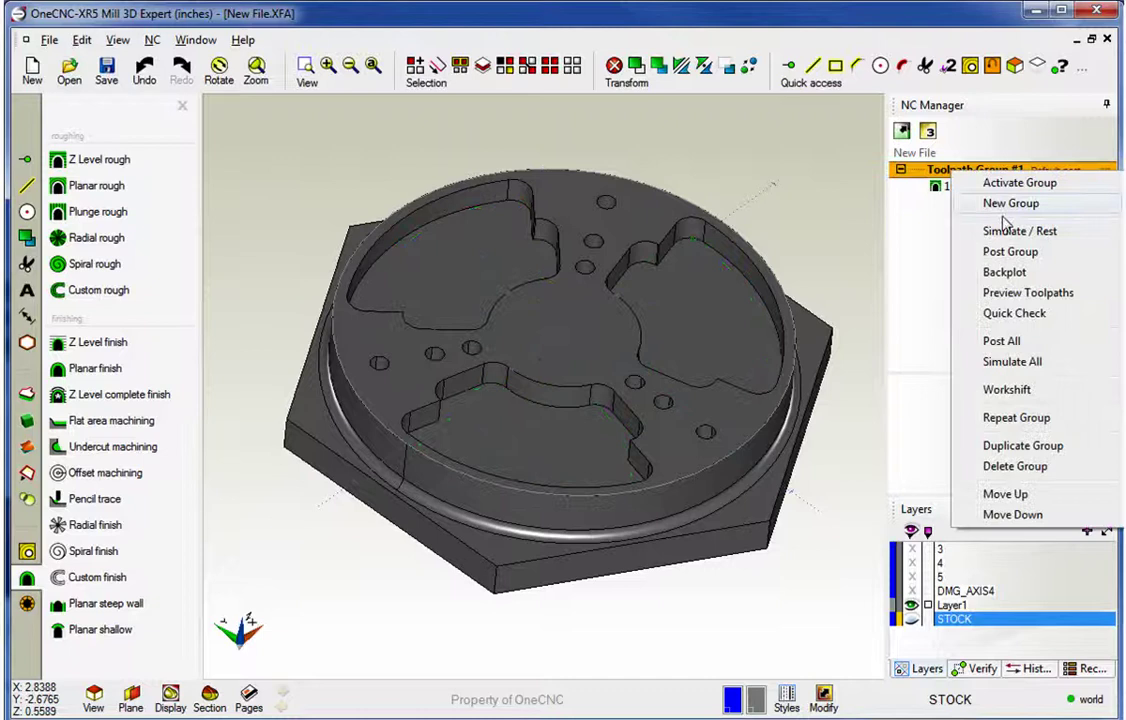
Run Simulate / Rest on the Stock Model, orbiting the Live Simulation as the three pockets are cut
{"action": "left_click", "coordinate": [955, 231]}
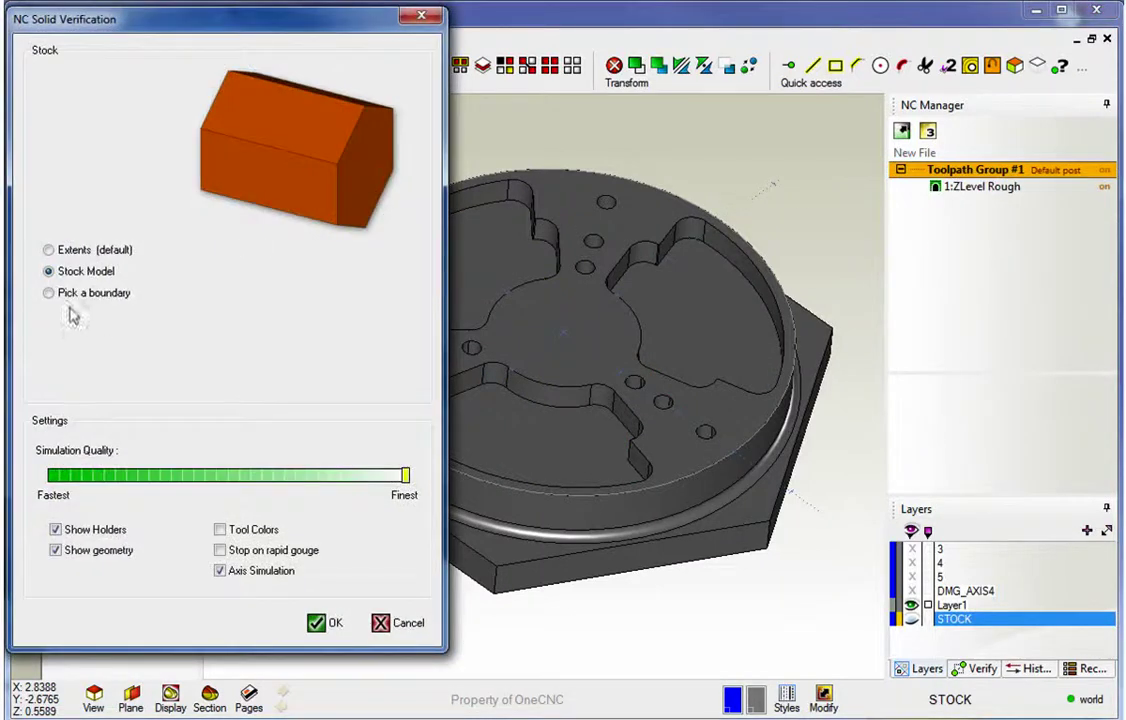
{"action": "left_click", "coordinate": [315, 624]}
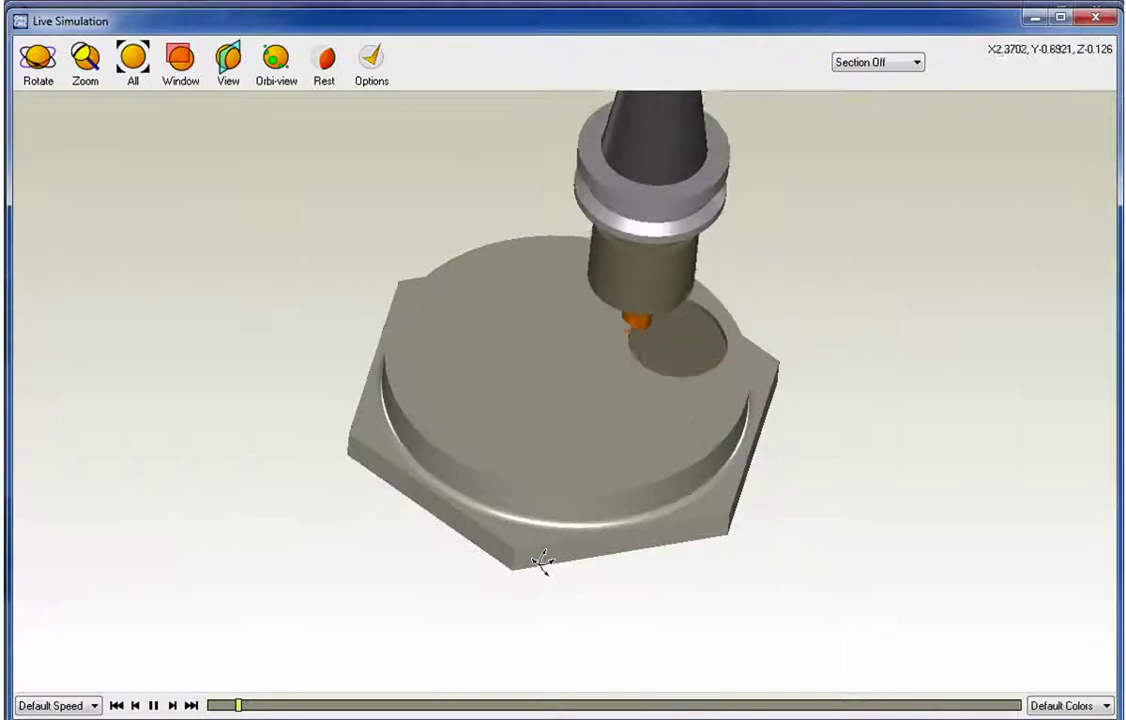
{"action": "left_click_drag", "start_coordinate": [641, 545], "coordinate": [643, 511]}
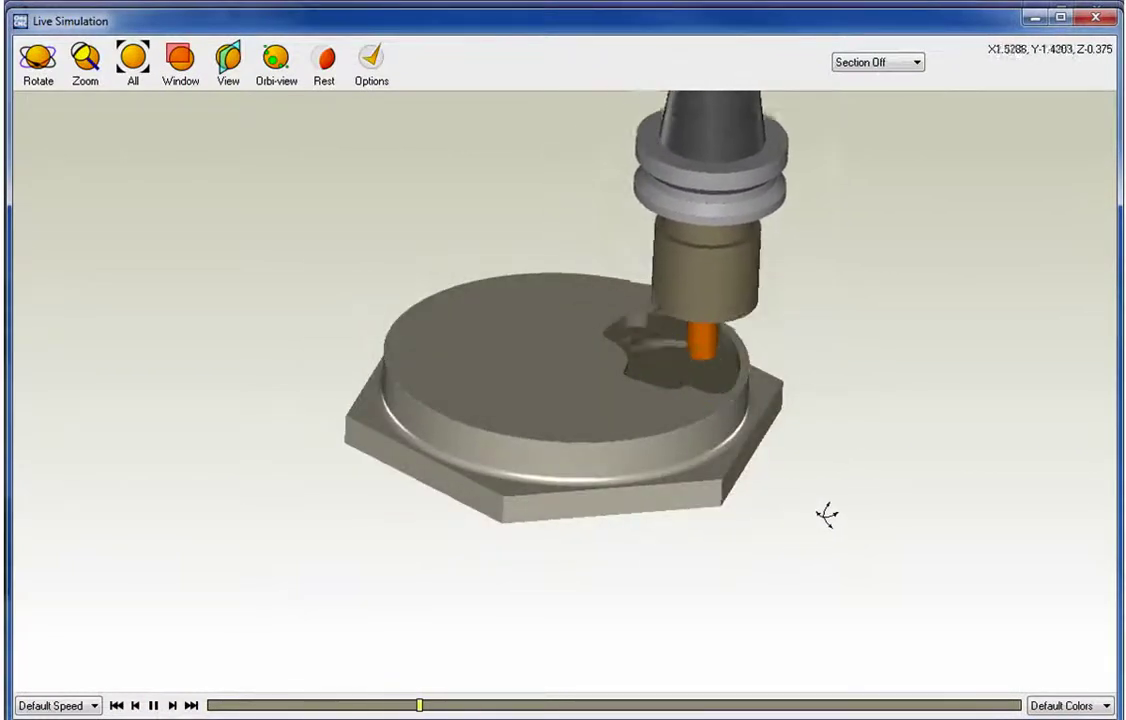
{"action": "left_click_drag", "start_coordinate": [746, 485], "coordinate": [785, 502]}
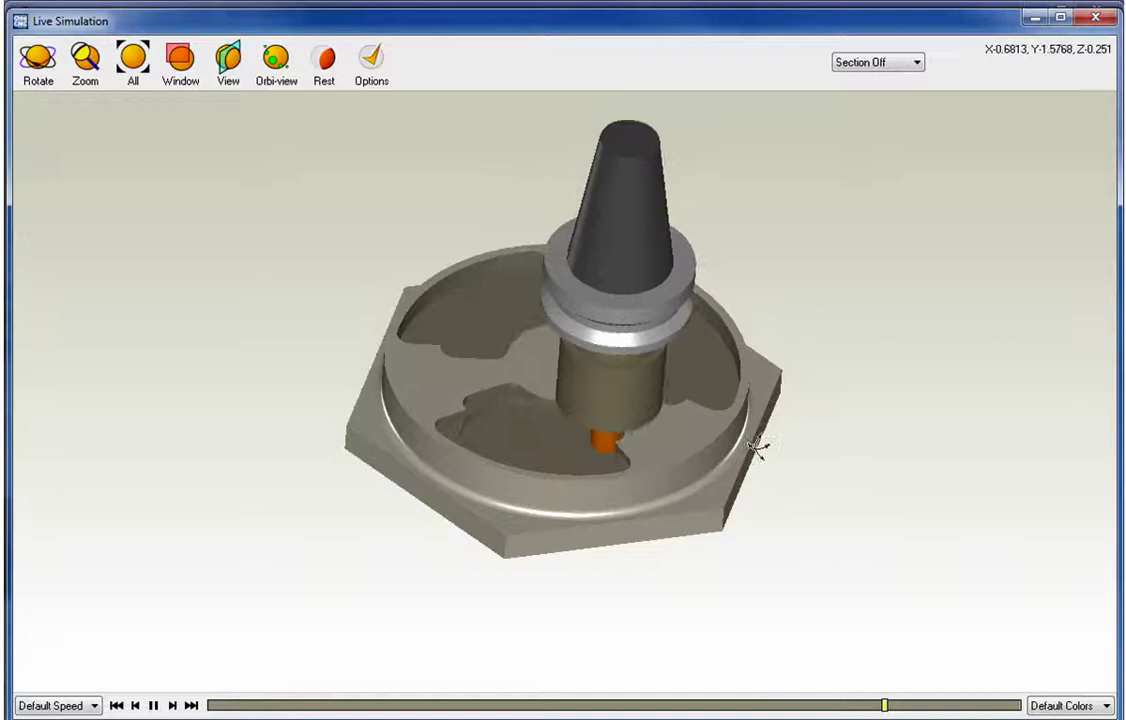
{"action": "mouse_move", "coordinate": [728, 432]}
{"action": "left_mouse_down"}
{"action": "mouse_move", "coordinate": [722, 414]}
{"action": "mouse_move", "coordinate": [731, 427]}
{"action": "left_mouse_up"}
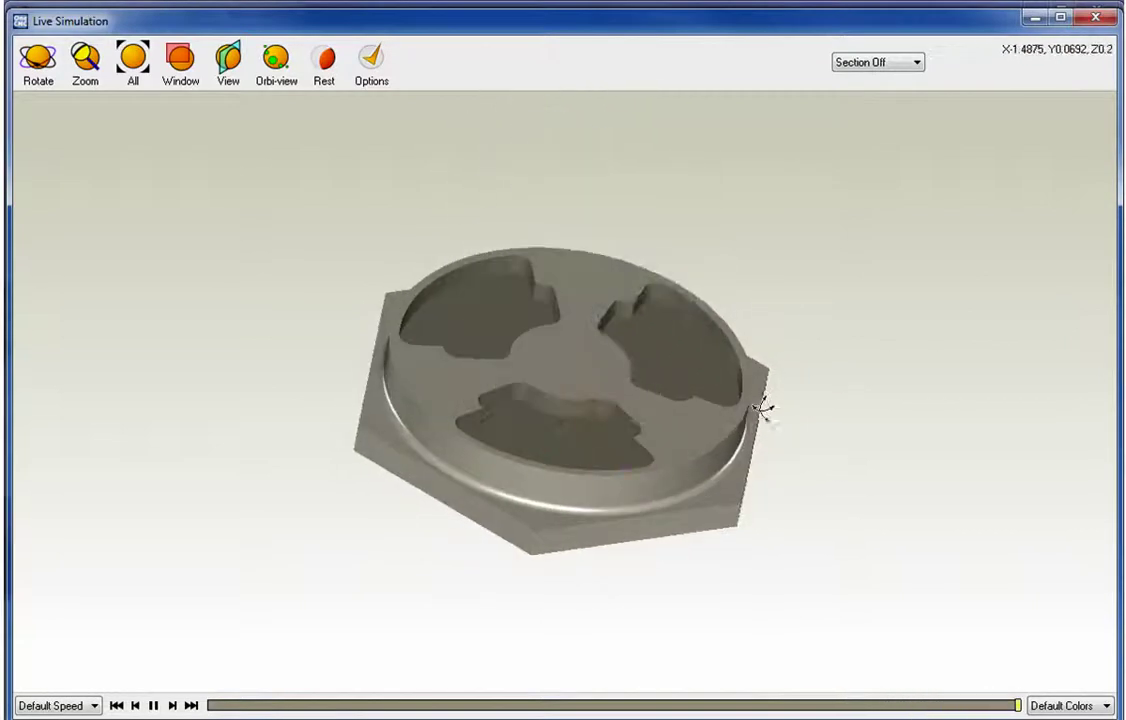
Close the Live Simulation and edit 1:ZLevel Rough, keeping the tool, up to Machining Style
{"action": "left_click", "coordinate": [1095, 17]}
{"action": "right_click", "coordinate": [967, 190]}
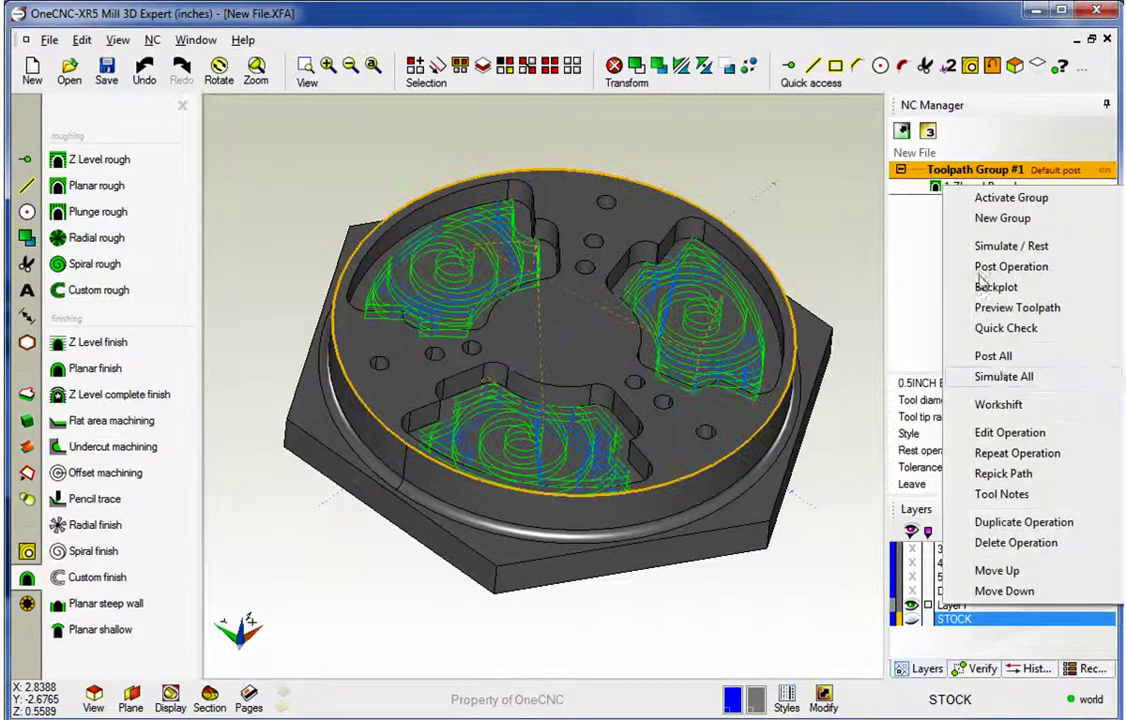
{"action": "left_click", "coordinate": [1000, 431]}
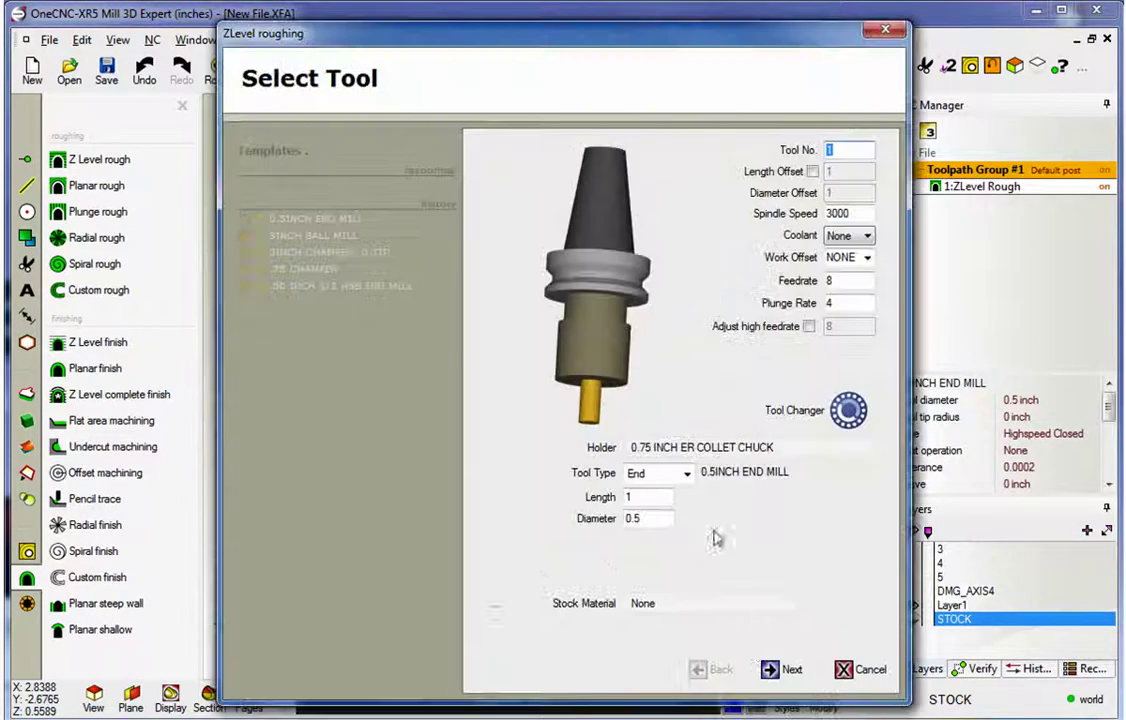
{"action": "left_click", "coordinate": [783, 669]}
{"action": "left_click", "coordinate": [783, 669]}
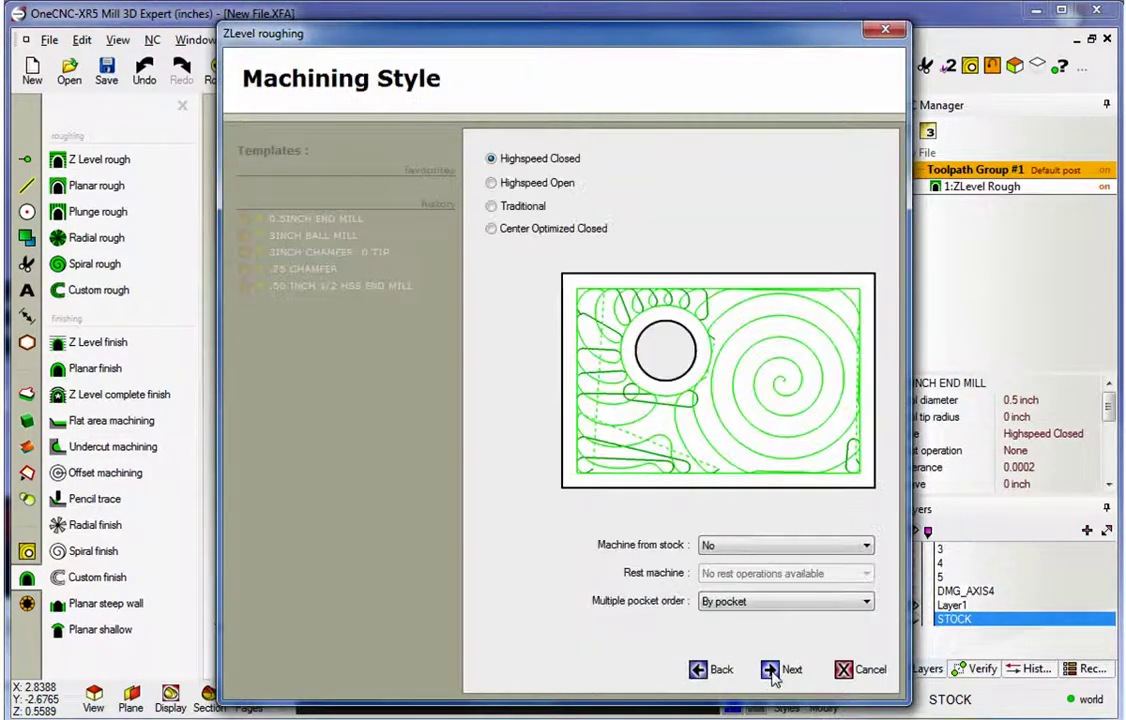
Change Multiple pocket order to By level and regenerate using the existing boundary
{"action": "left_click", "coordinate": [790, 604]}
{"action": "left_click", "coordinate": [760, 617]}
{"action": "left_click", "coordinate": [775, 674]}
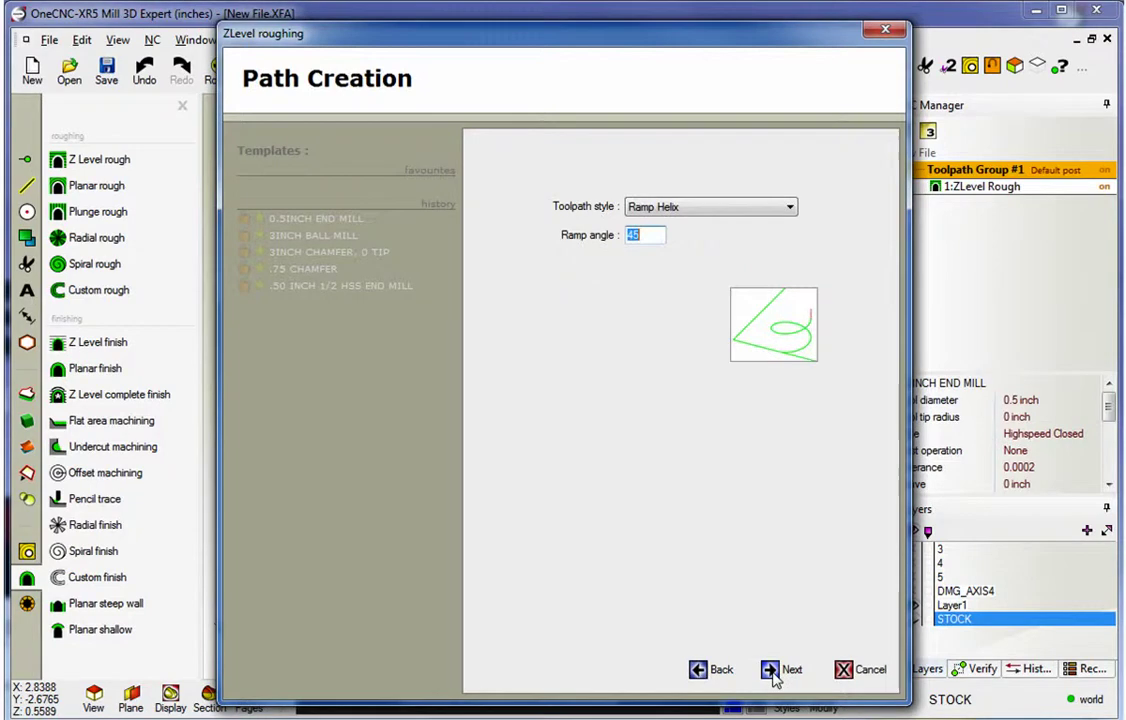
{"action": "left_click", "coordinate": [775, 674]}
{"action": "left_click", "coordinate": [775, 674]}
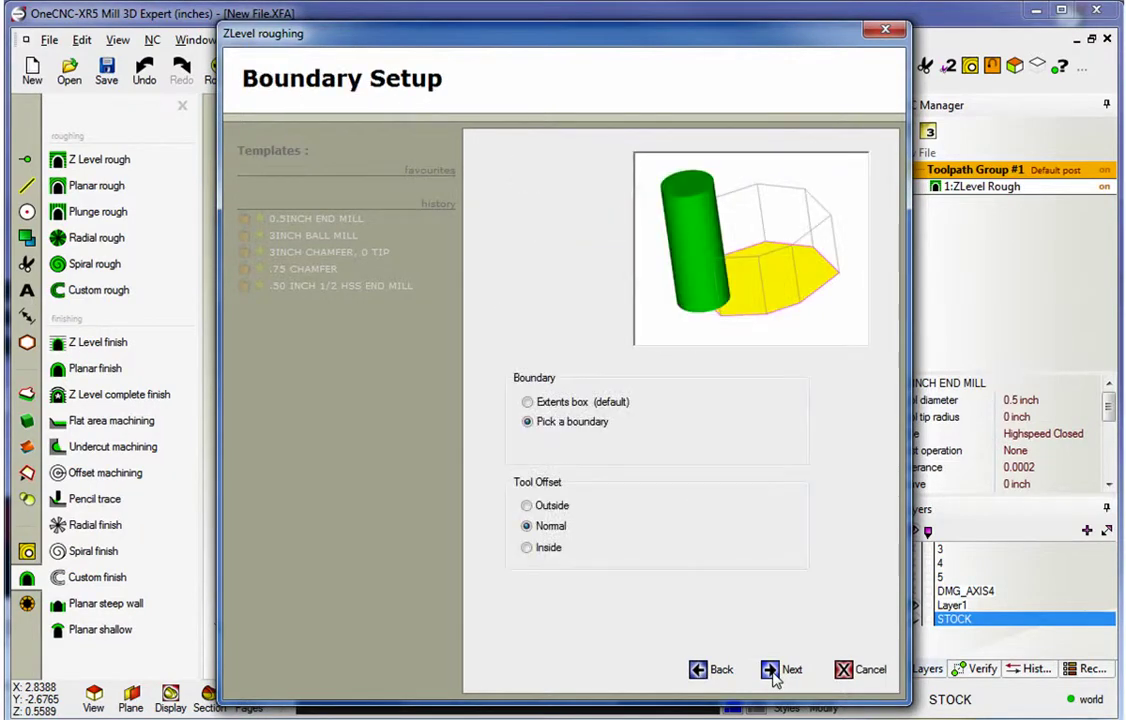
{"action": "left_click", "coordinate": [775, 674]}
{"action": "left_click", "coordinate": [777, 671]}
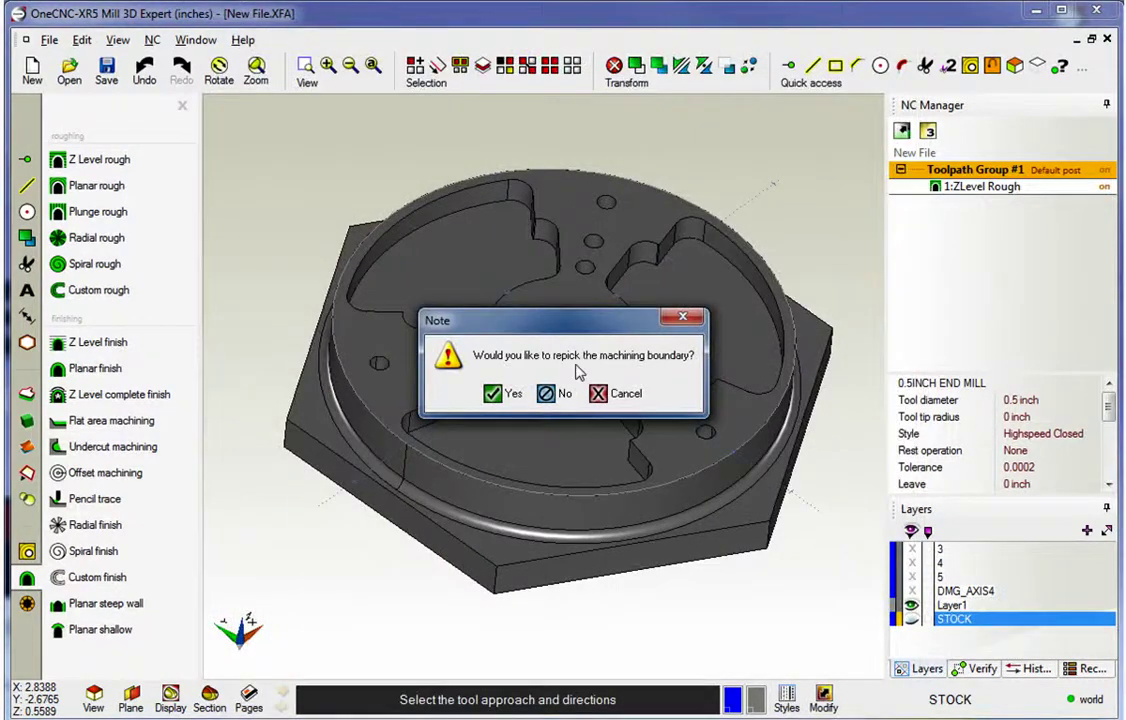
{"action": "left_click", "coordinate": [558, 395]}
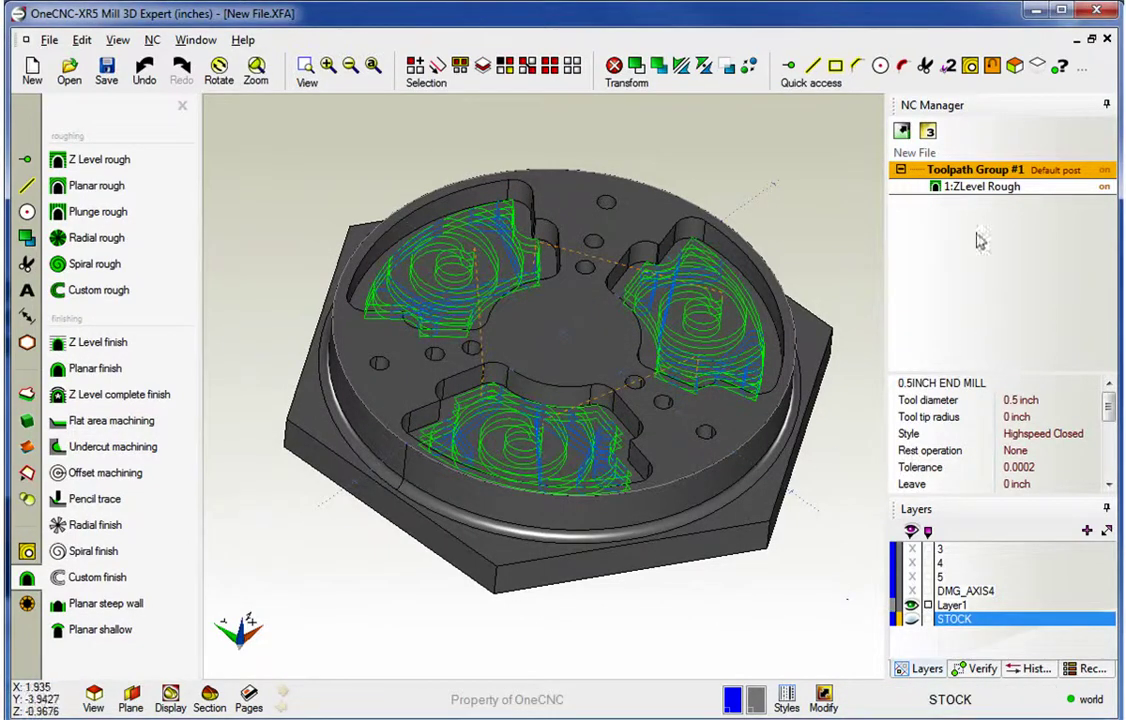
Run Simulate / Rest on Toolpath Group #1 with the Stock Model to watch the by-level roughing
{"action": "right_click", "coordinate": [971, 175]}
{"action": "left_click", "coordinate": [975, 228]}
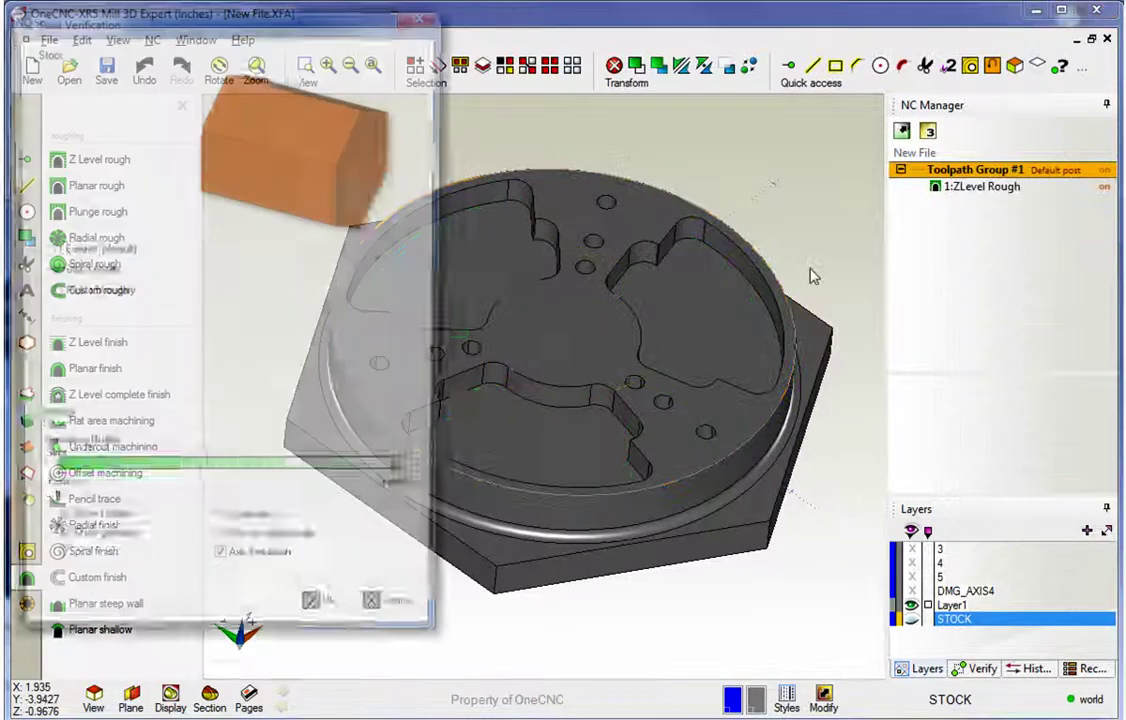
{"action": "left_click", "coordinate": [321, 624]}
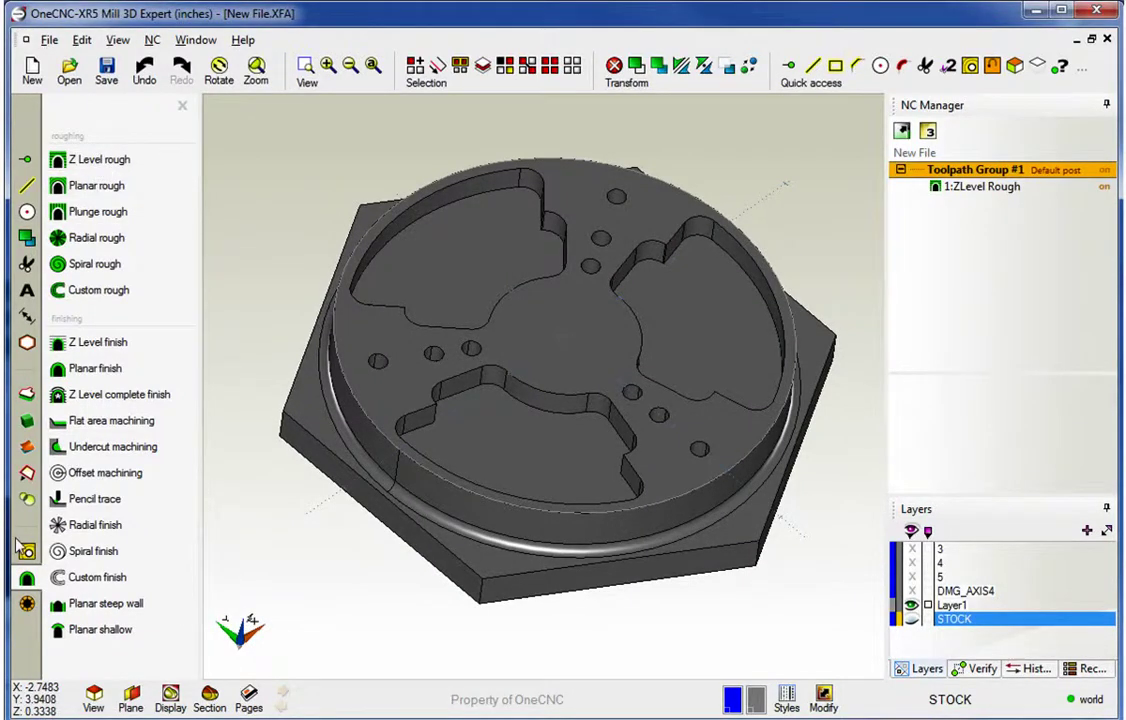
Show the Stock Toolpaths category, then close the NC tool panel to return to the OneCNC panel
{"action": "left_click", "coordinate": [27, 551]}
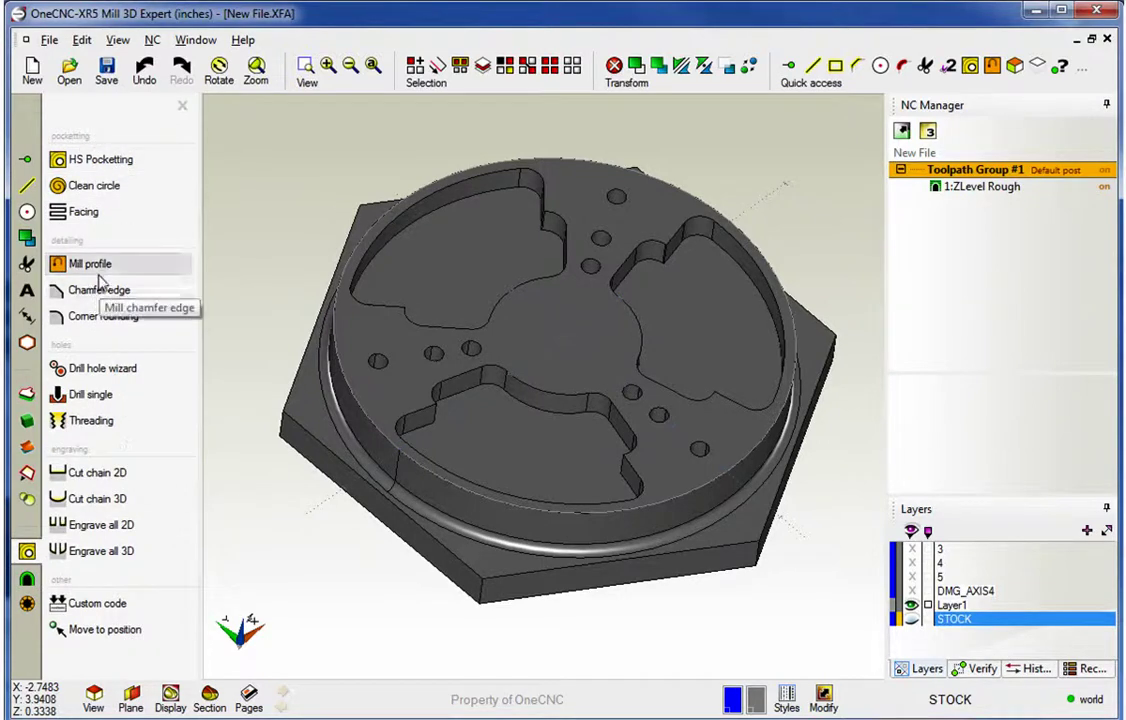
{"action": "left_click", "coordinate": [182, 107]}
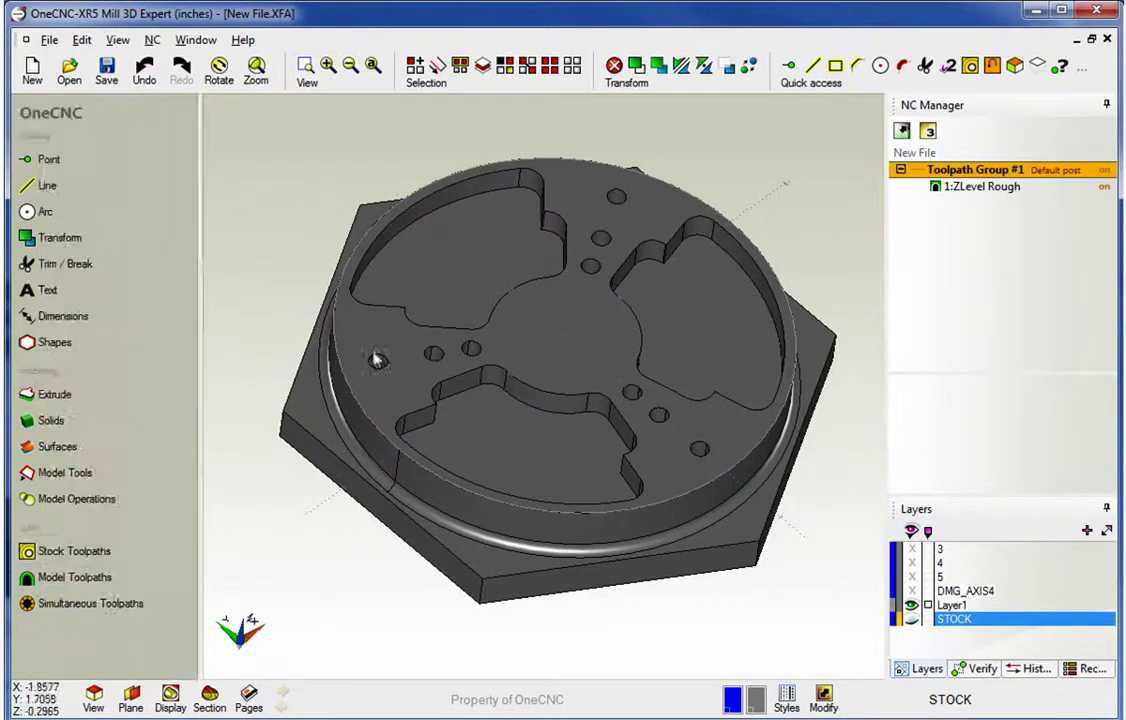